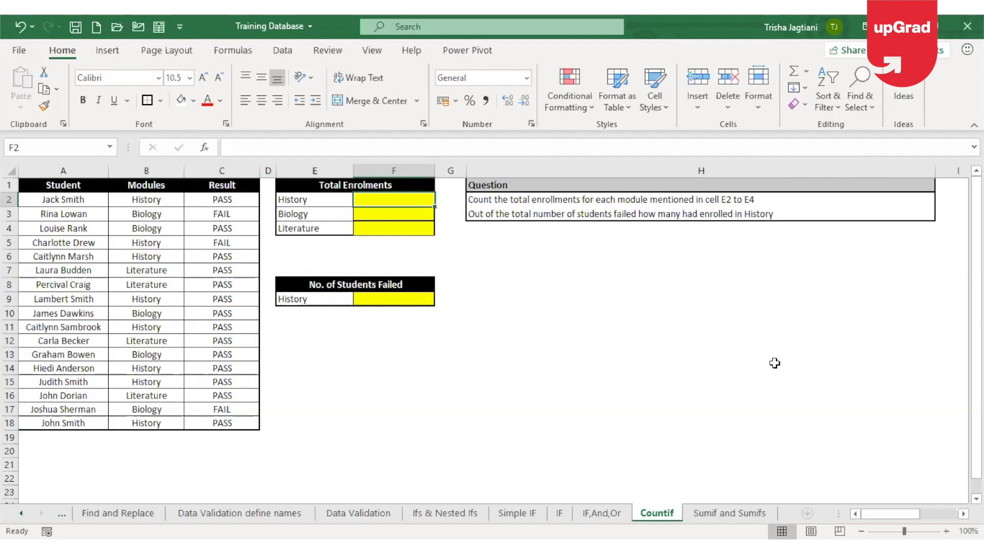
Review the list of mathematical operators on the IF sheet, from greater than down to not equal to
left_click(560, 513)
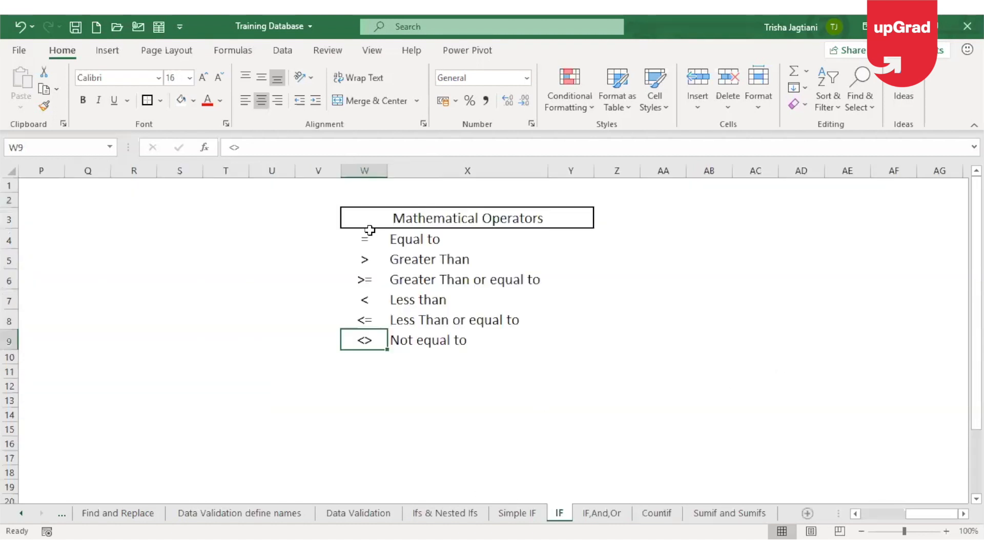
left_click(349, 257)
key("Down")
key("Down")
key("Down")
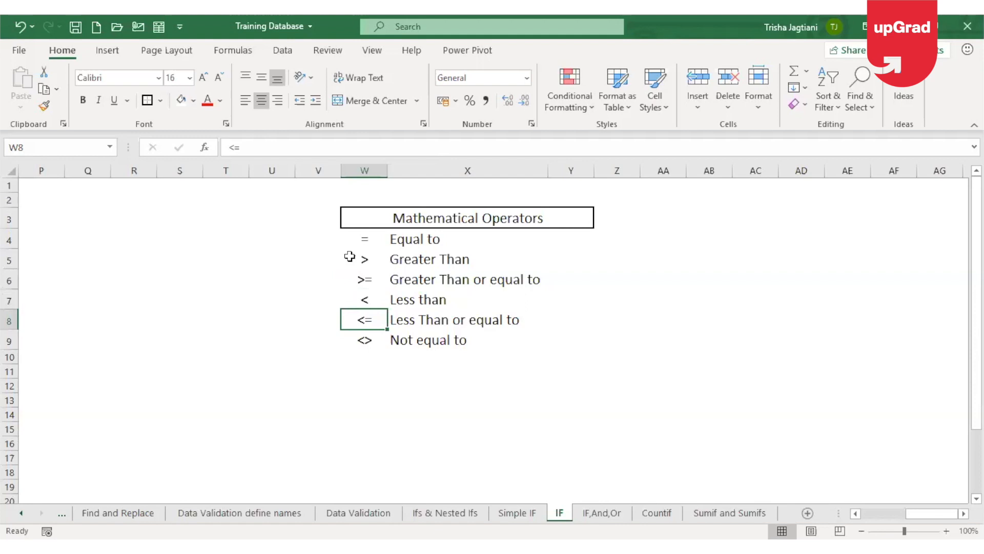
key("Down")
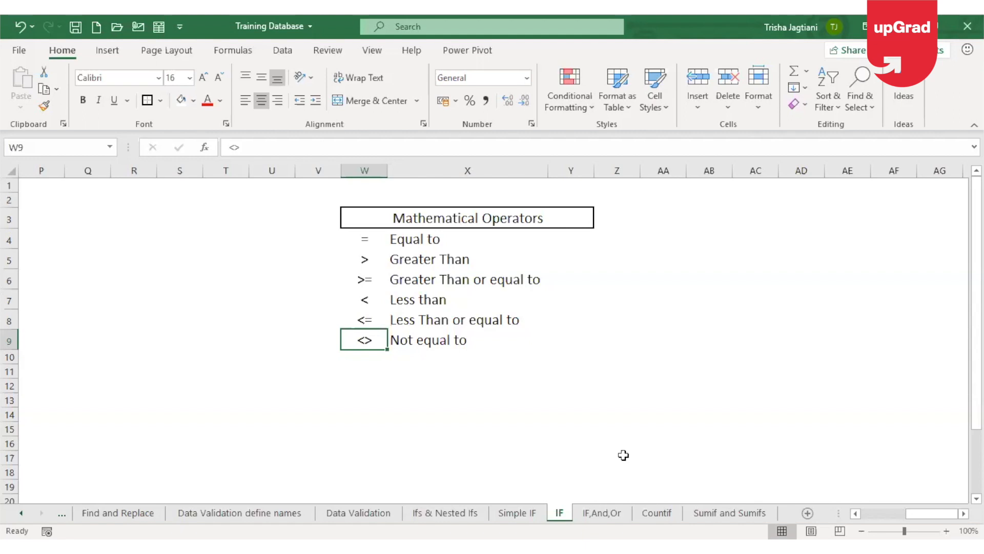
On the Countif sheet, review the Result column, the enrolment question in H2 and the modules listed in E2 to E4
left_click(666, 515)
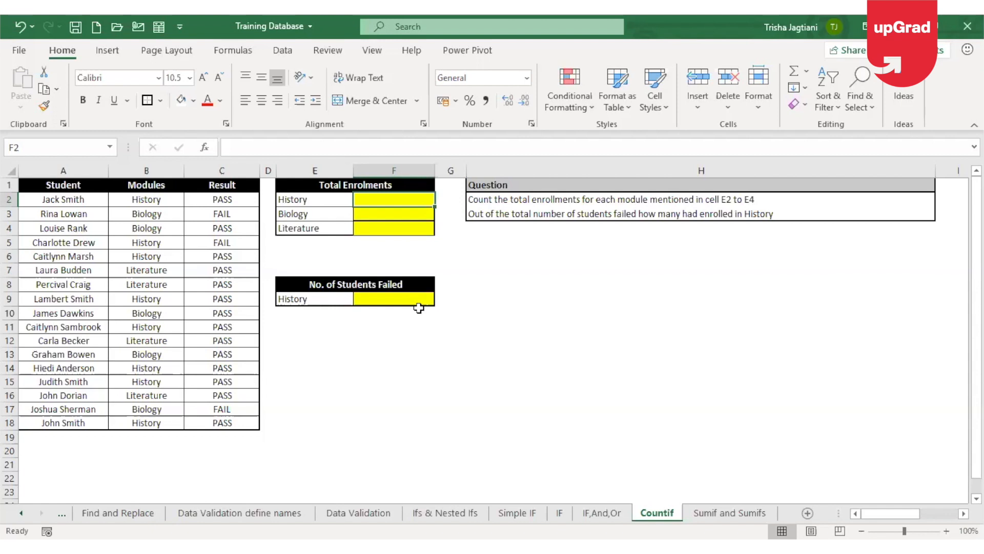
left_click(222, 184)
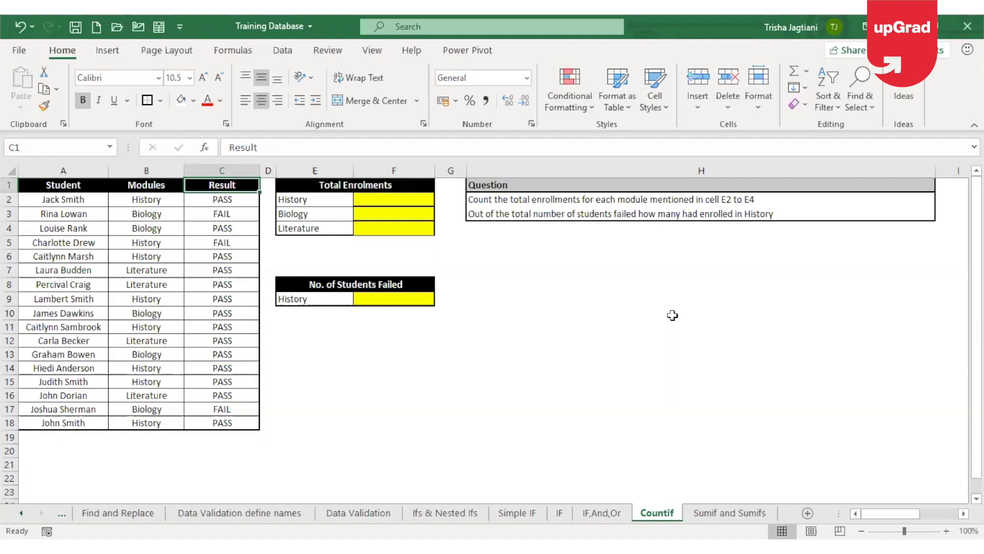
left_click(567, 199)
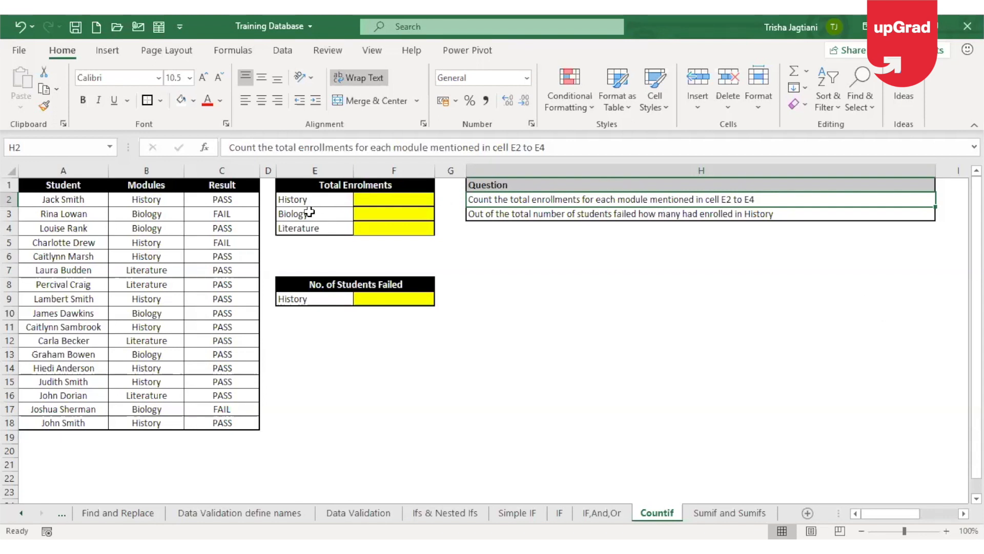
left_click(323, 203)
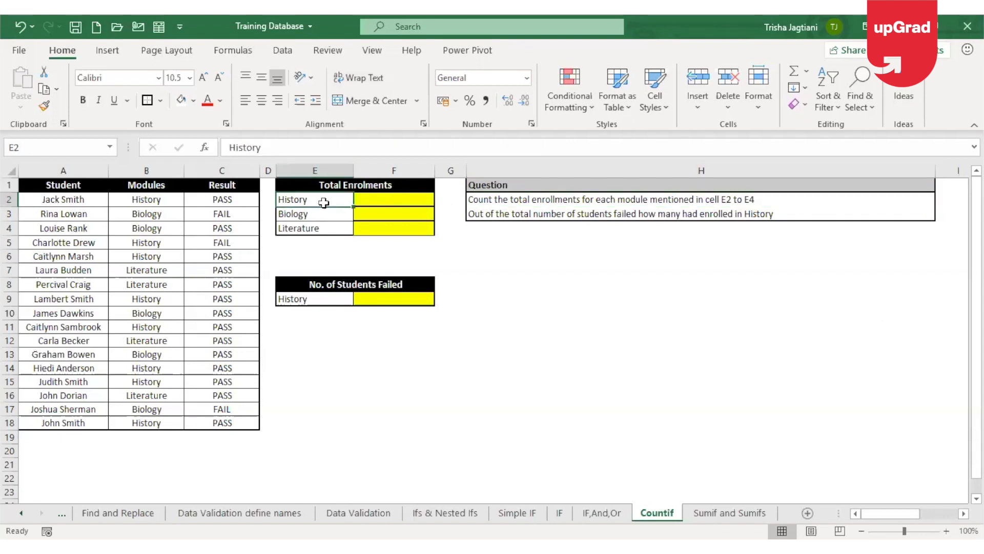
key("Down")
key("Down")
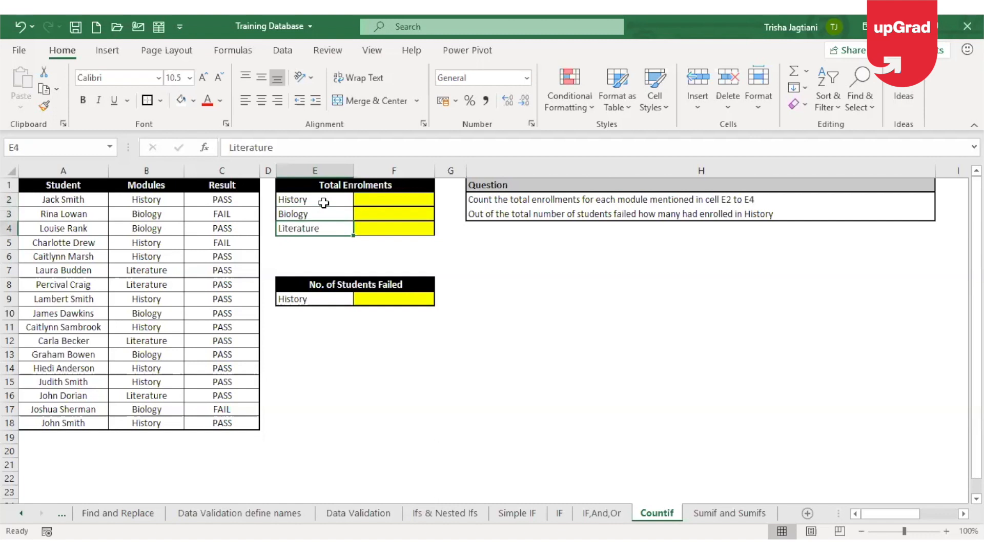
Enter =COUNTIF(B2:B18,E2) in cell F2 to count the History enrolments
left_click(390, 198)
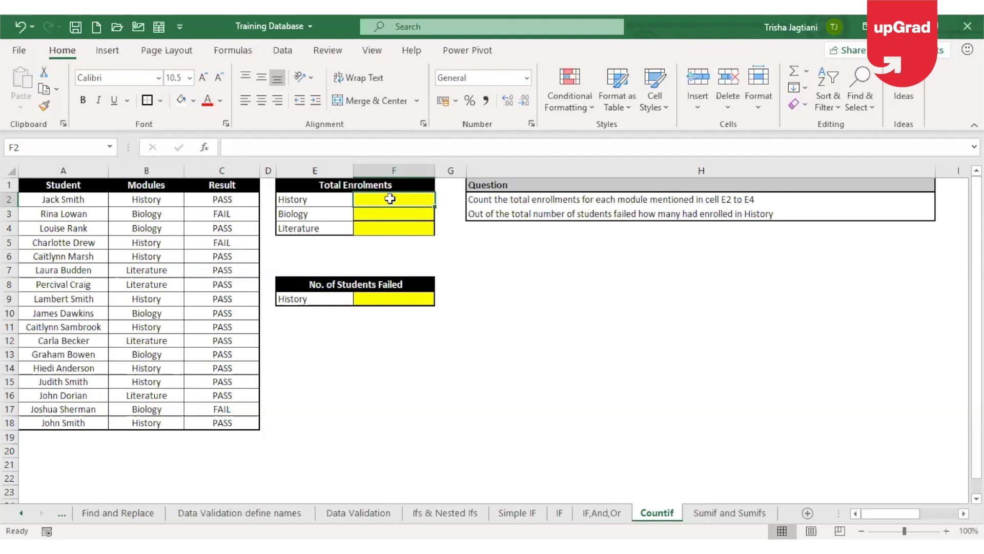
type("=")
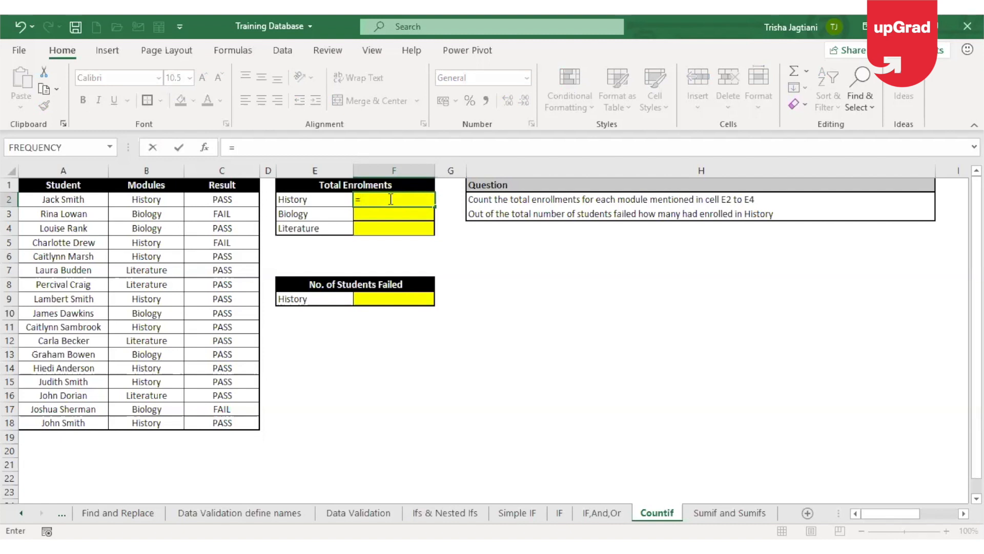
type("COUNTIF(")
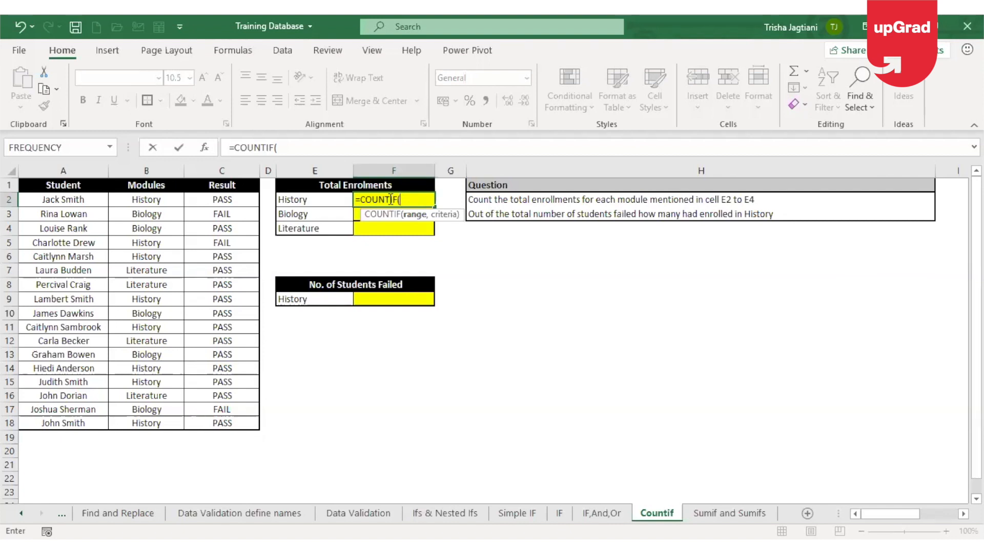
left_click(147, 199)
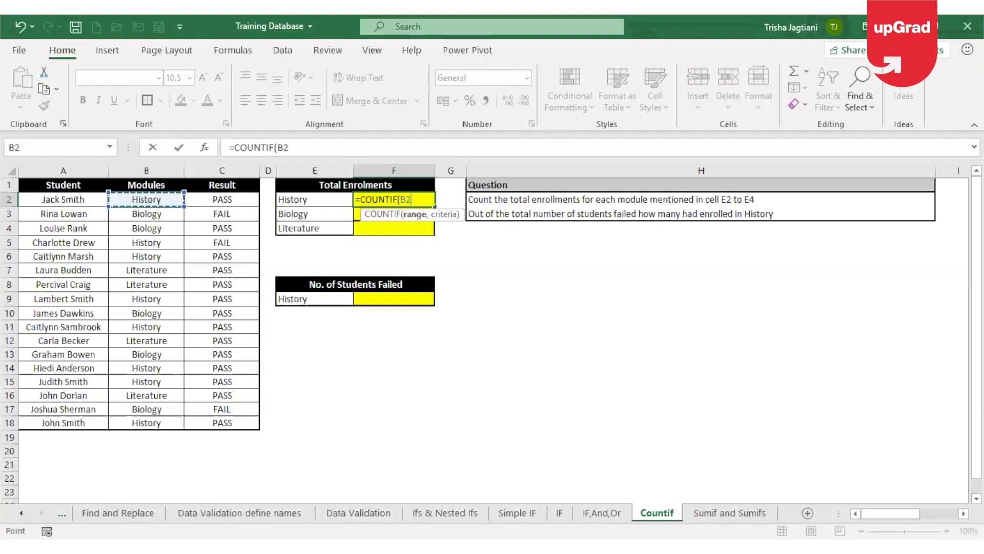
key("ctrl+shift+Down")
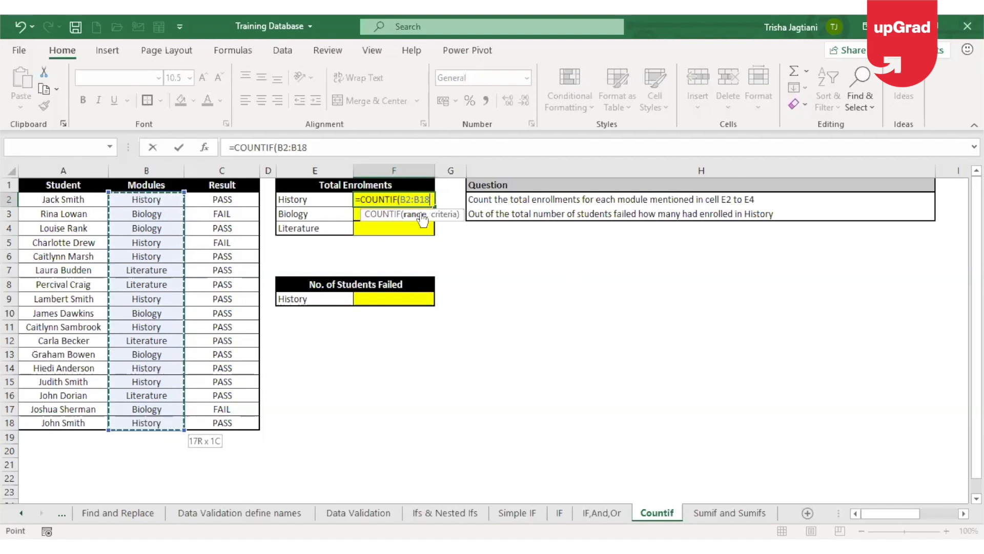
type(",")
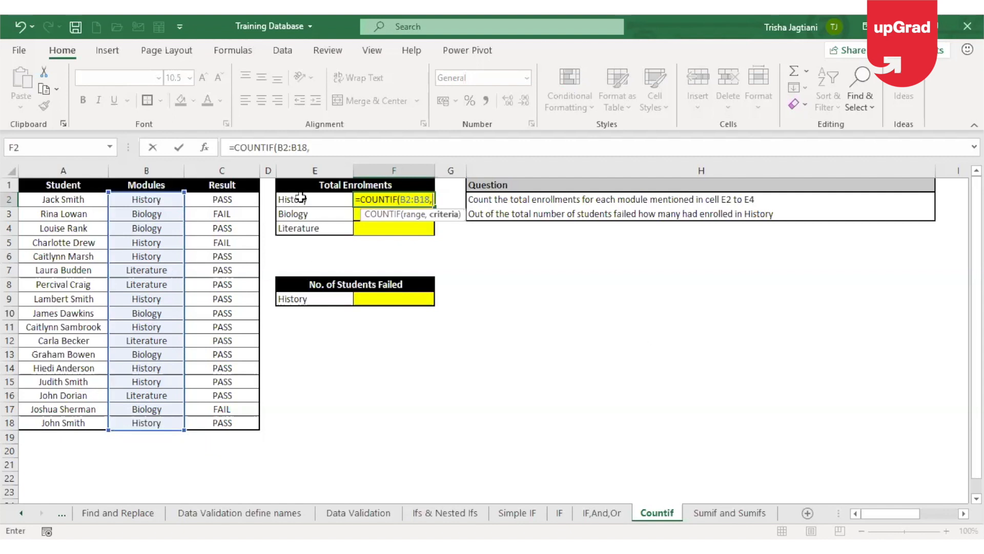
left_click(300, 200)
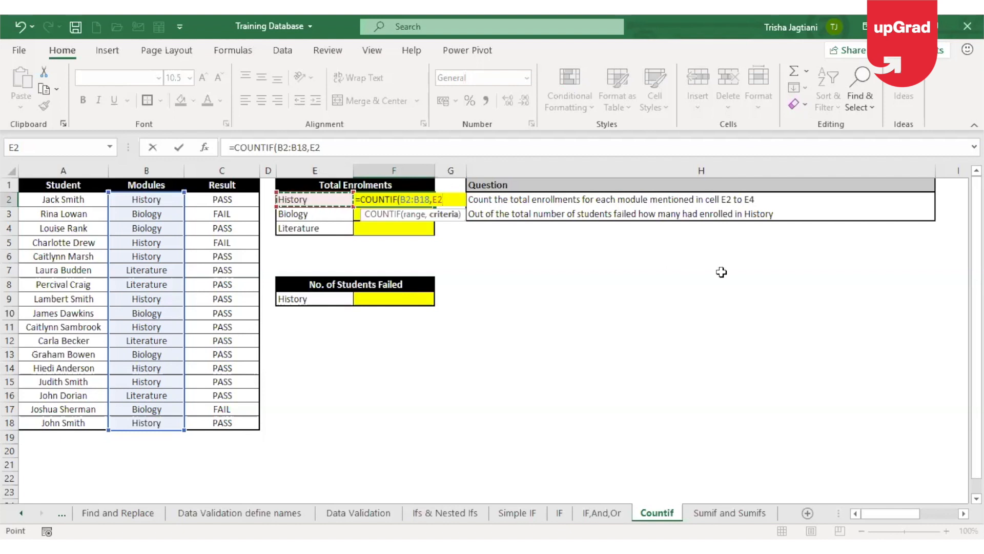
type(")")
key("Return")
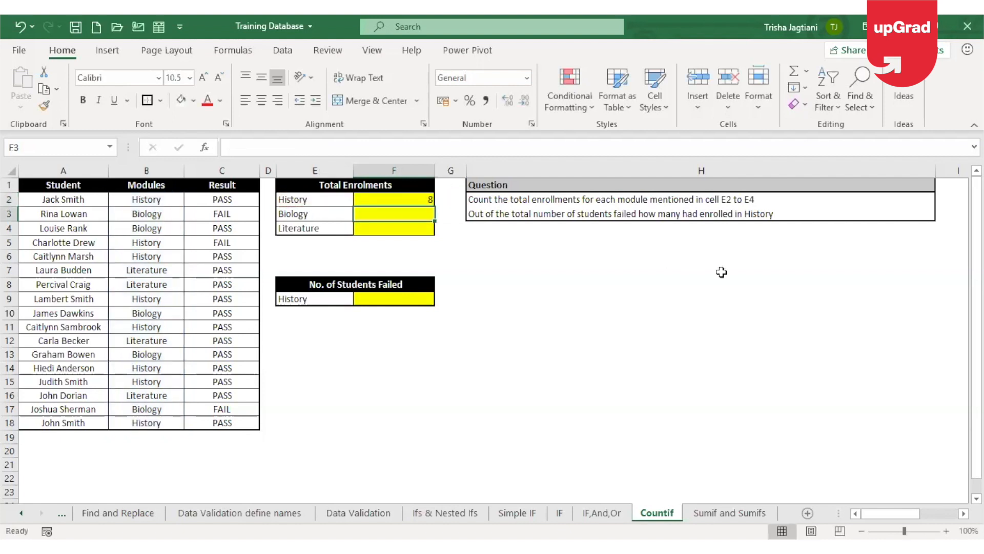
Copy the COUNTIF formula from F2 down to F3 and compare the range references in the two cells
left_click(399, 199)
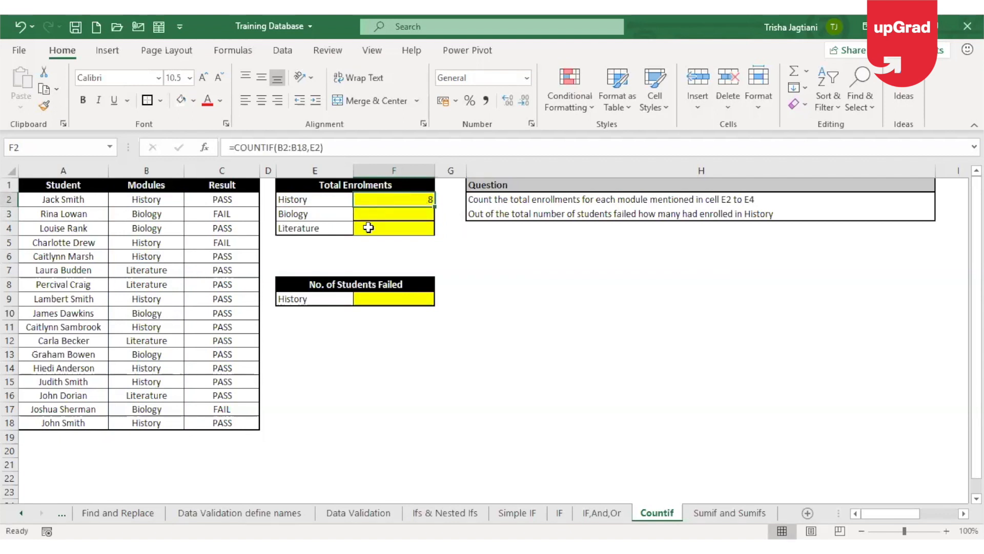
left_click_drag(435, 206, 427, 219)
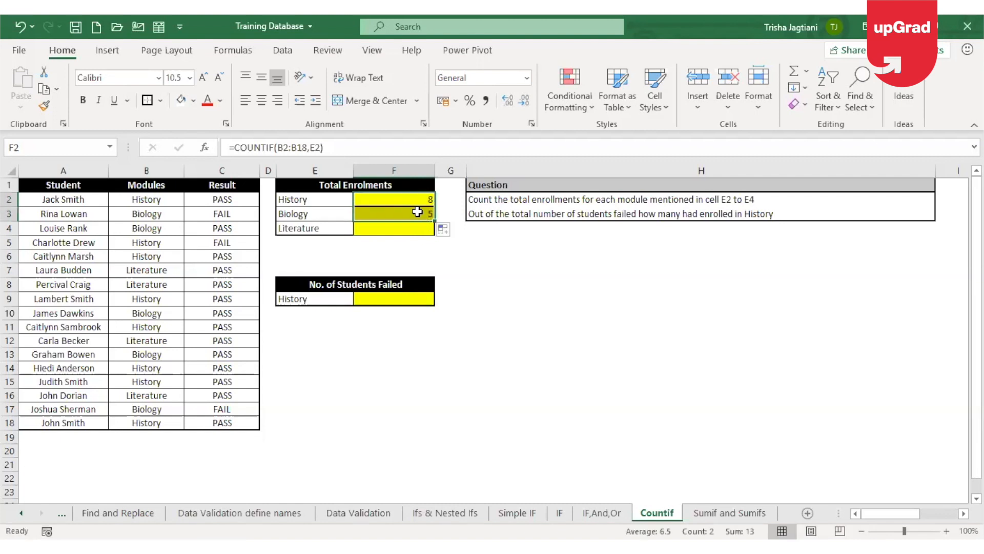
left_click(417, 211)
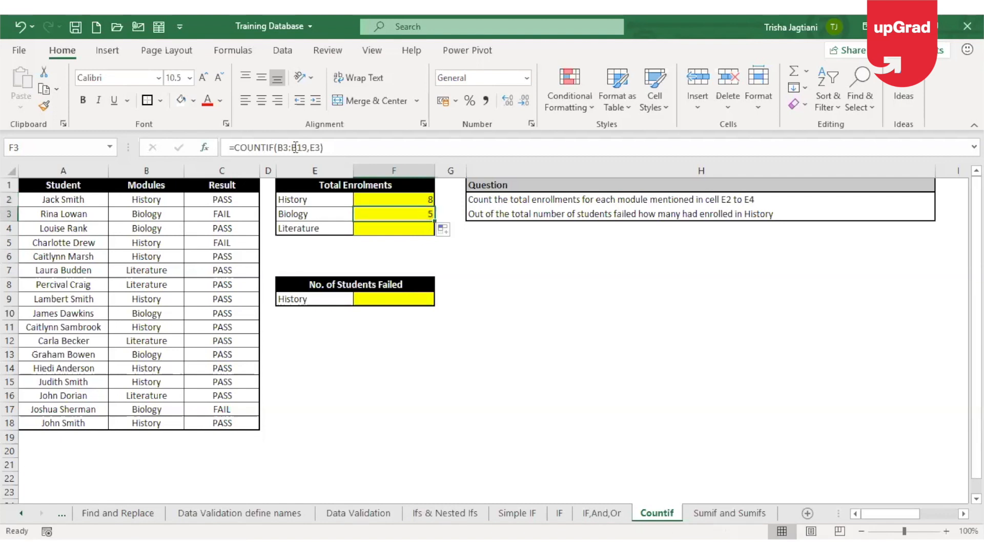
left_click(410, 201)
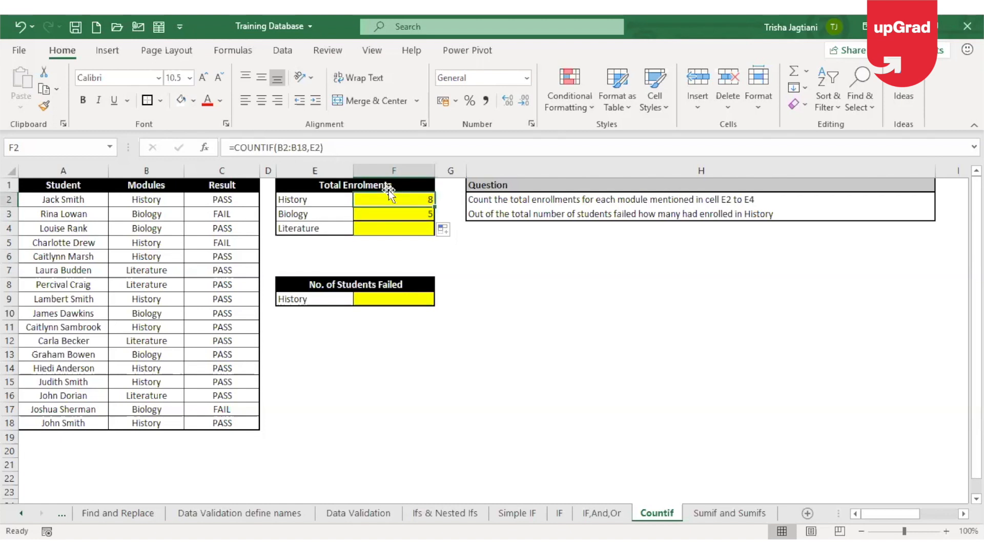
key("Down")
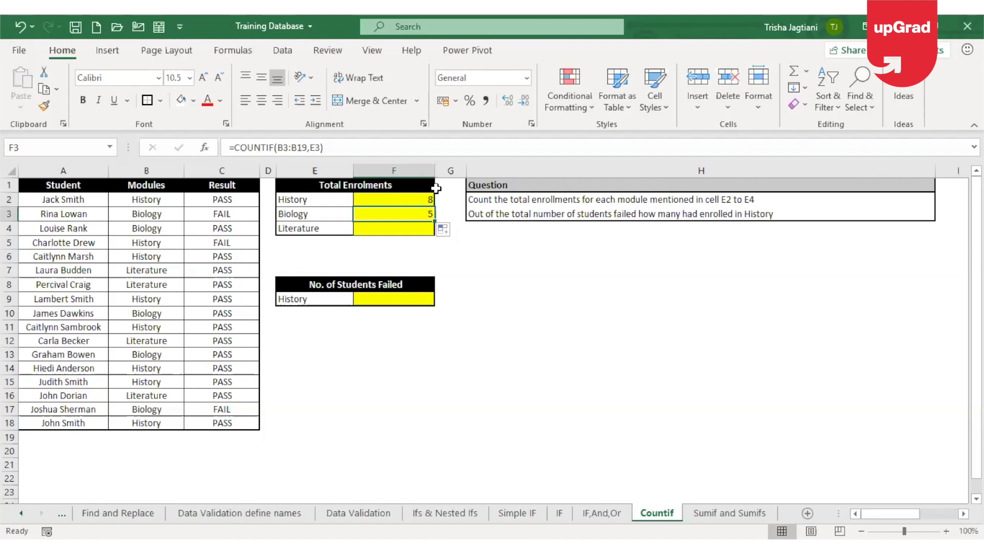
Make the COUNTIF range in F2 absolute as $B$2:$B$18 and fill the formula down through F4
left_click(413, 199)
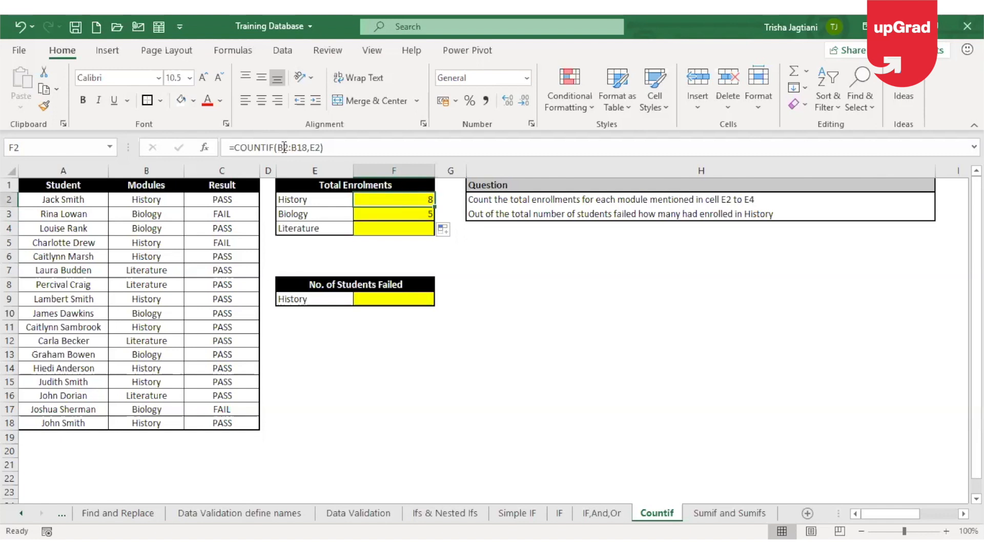
left_click(284, 148)
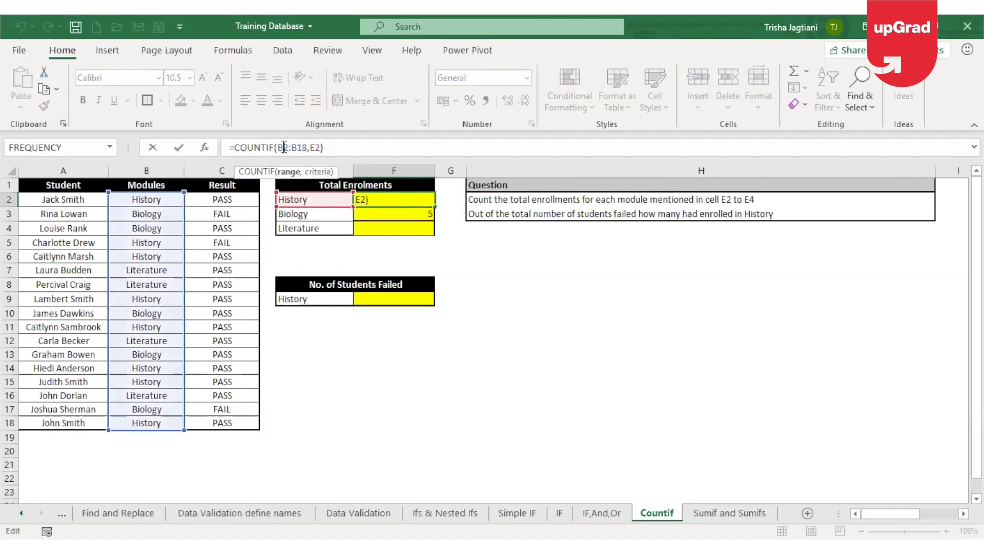
key("F4")
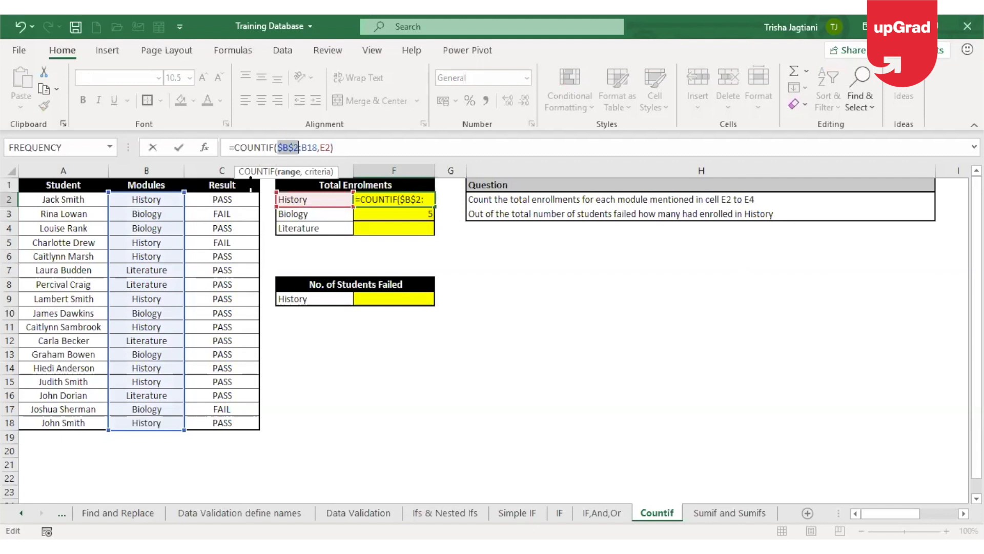
left_click(308, 147)
key("F4")
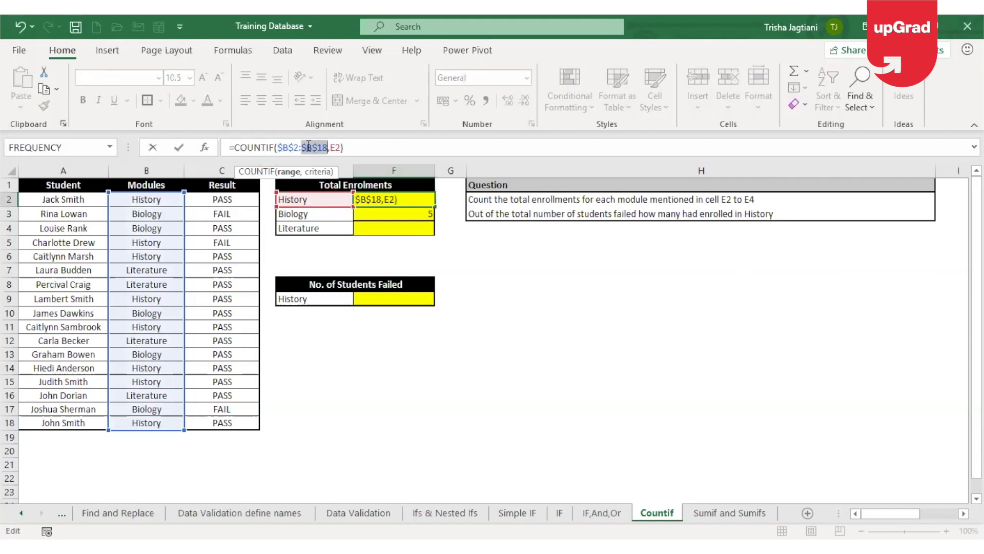
key("Return")
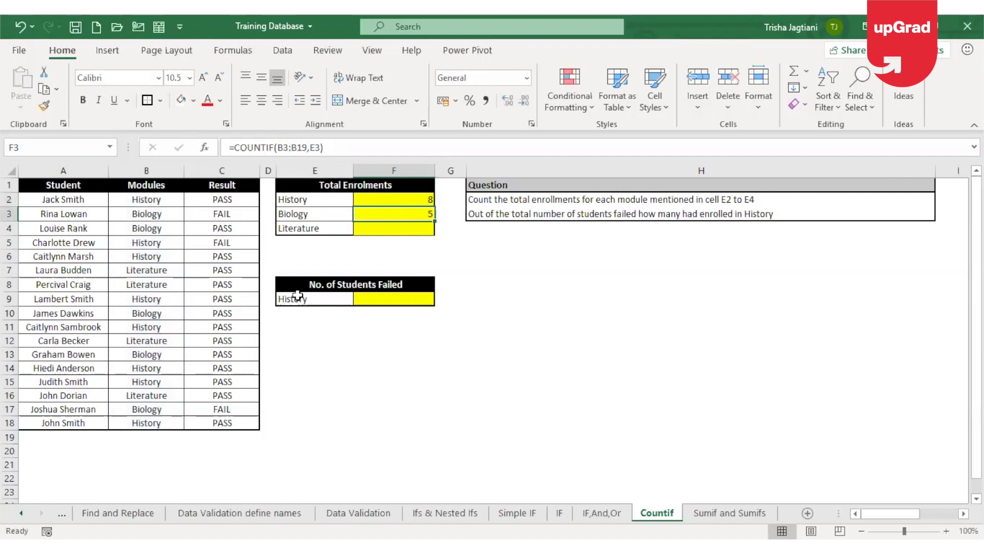
left_click(419, 199)
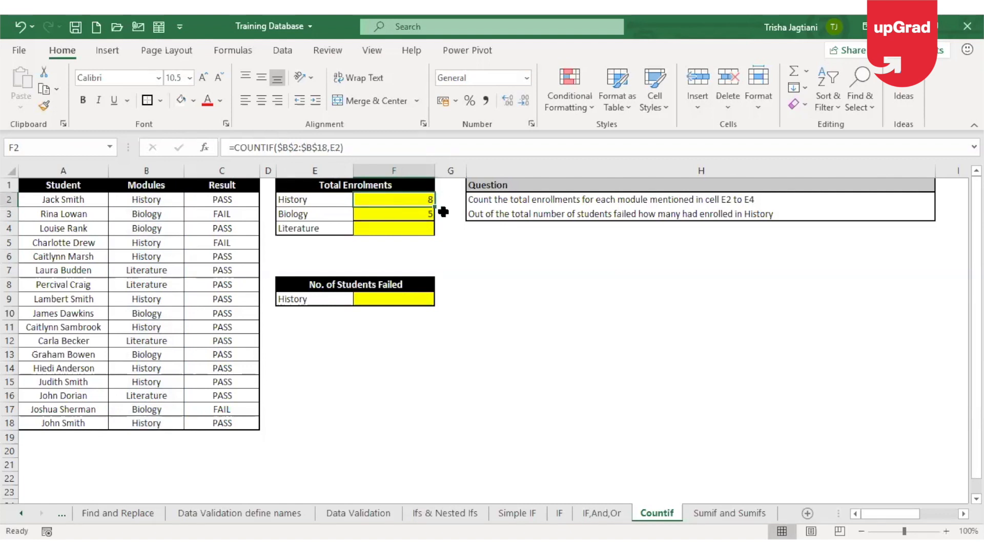
left_click_drag(433, 207, 434, 231)
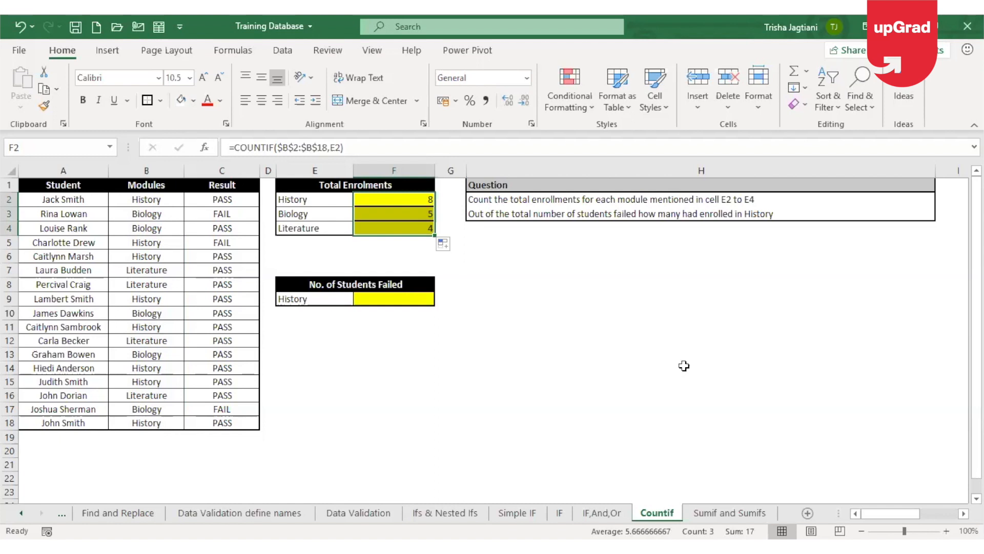
Open the Sumif and Sumifs sheet and review the Item column header and the first sales question in I2
left_click(719, 514)
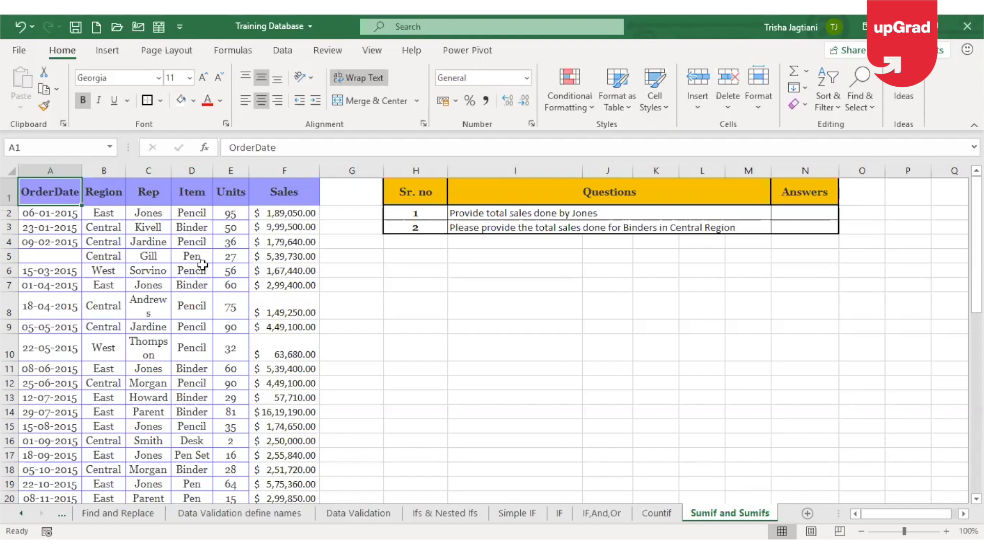
left_click(186, 192)
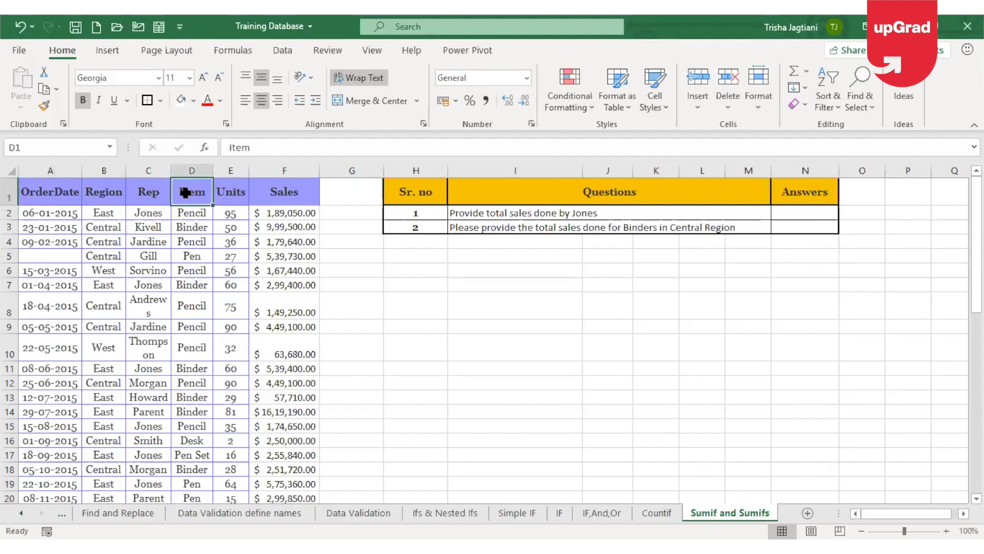
left_click(506, 214)
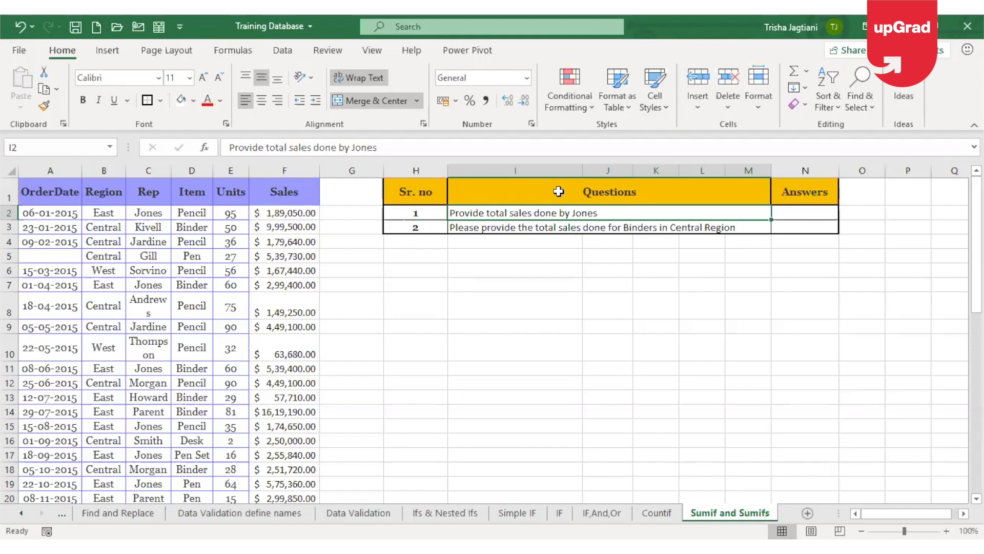
Start a SUMIF formula in answer cell N2 with the Rep column range C2:C44 as its criteria range
left_click(829, 212)
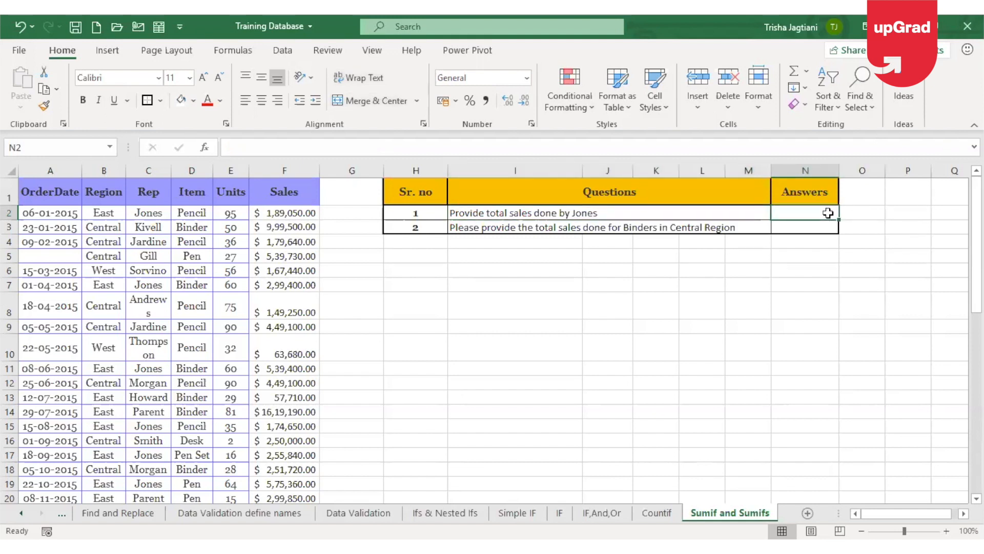
type("=s")
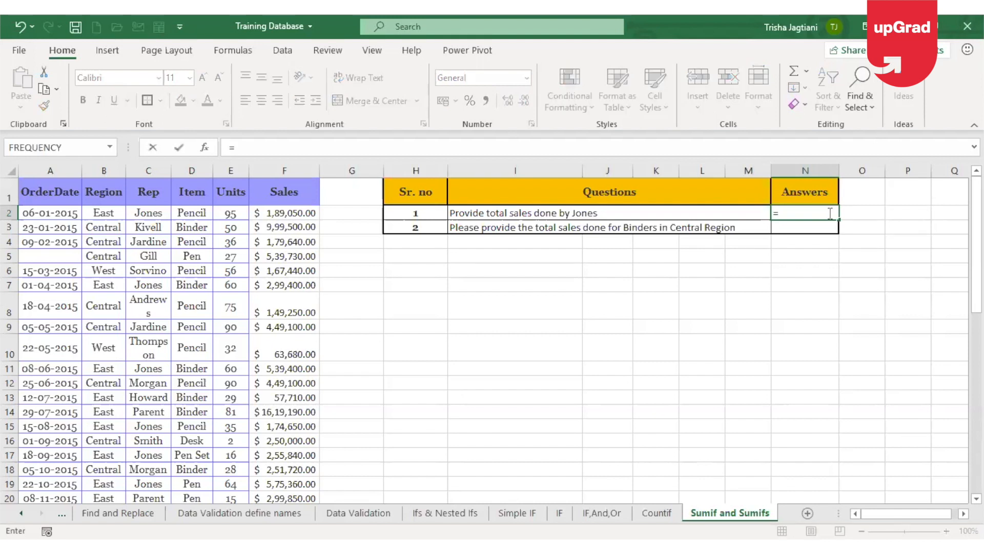
type("umif")
key("Tab")
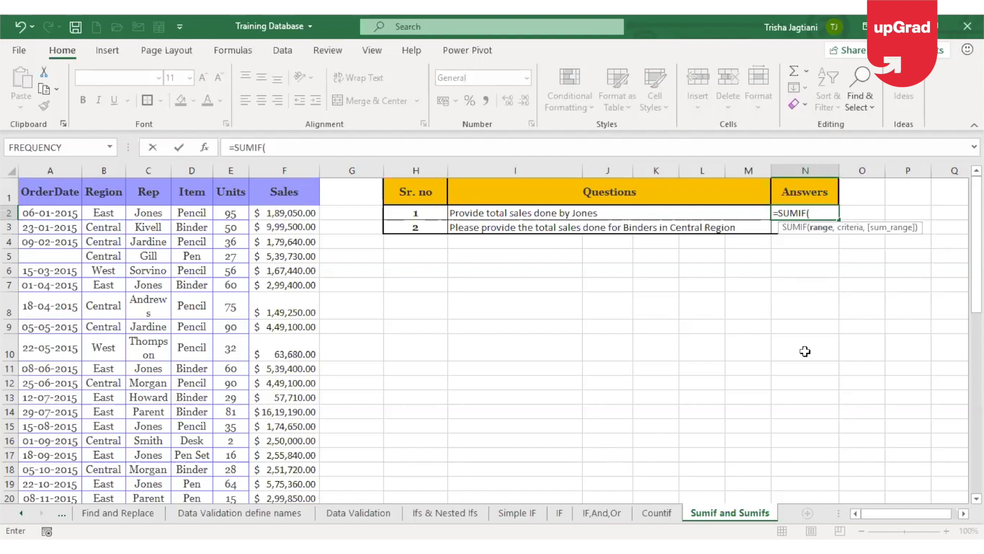
left_click(142, 212)
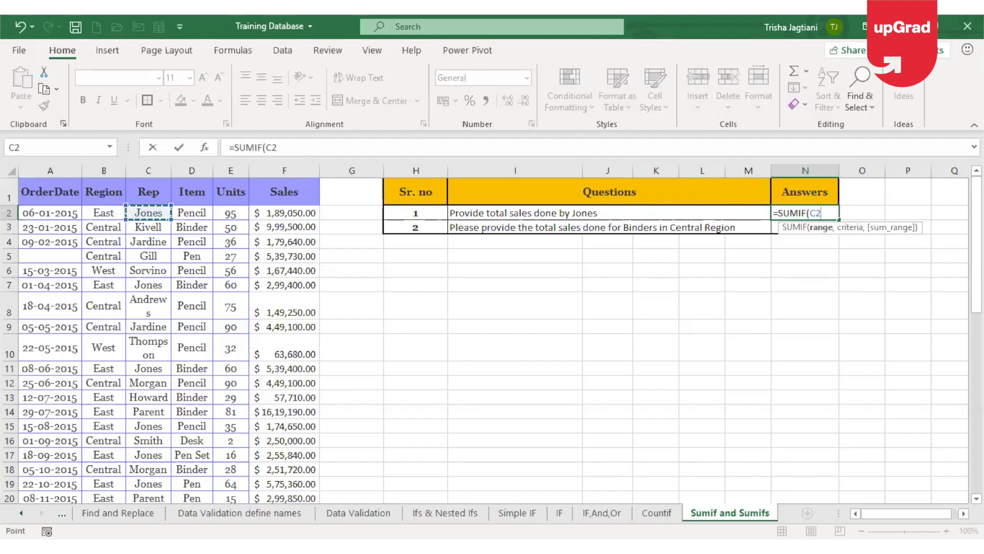
left_click_drag(148, 212, 148, 489)
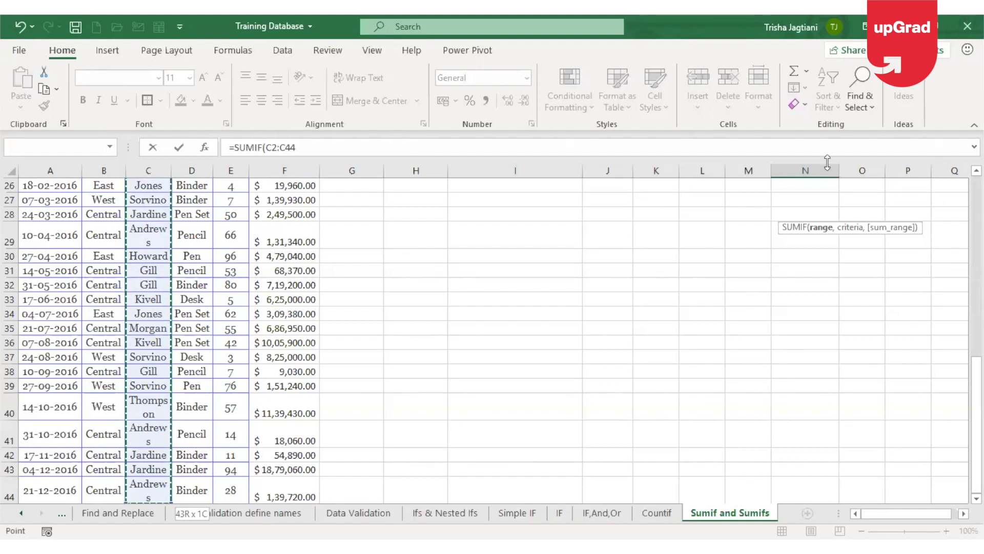
type(",")
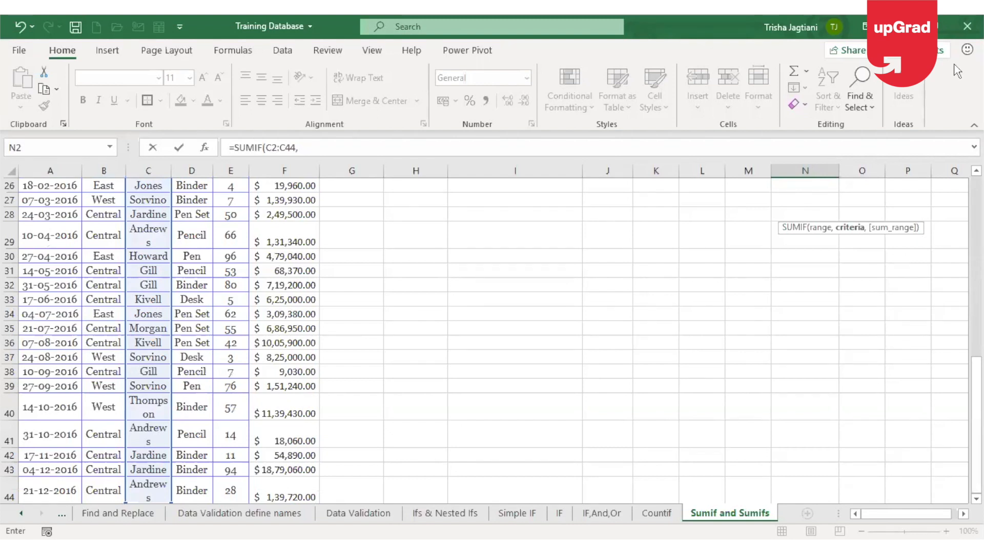
Complete the SUMIF in N2 with the rep's surname from question 1 in quotes as criterion and F2:F44 as sum range
type("\"Jones")
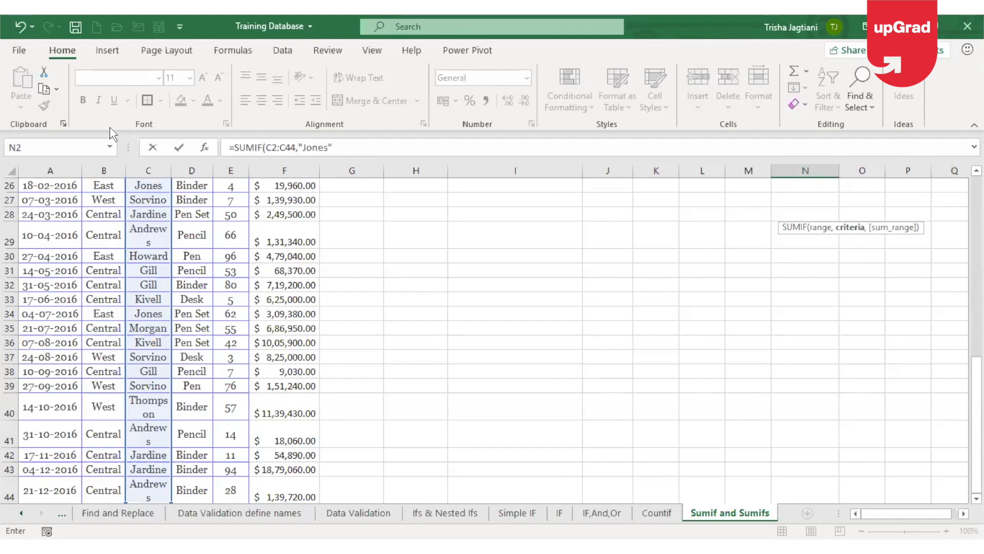
left_click(350, 147)
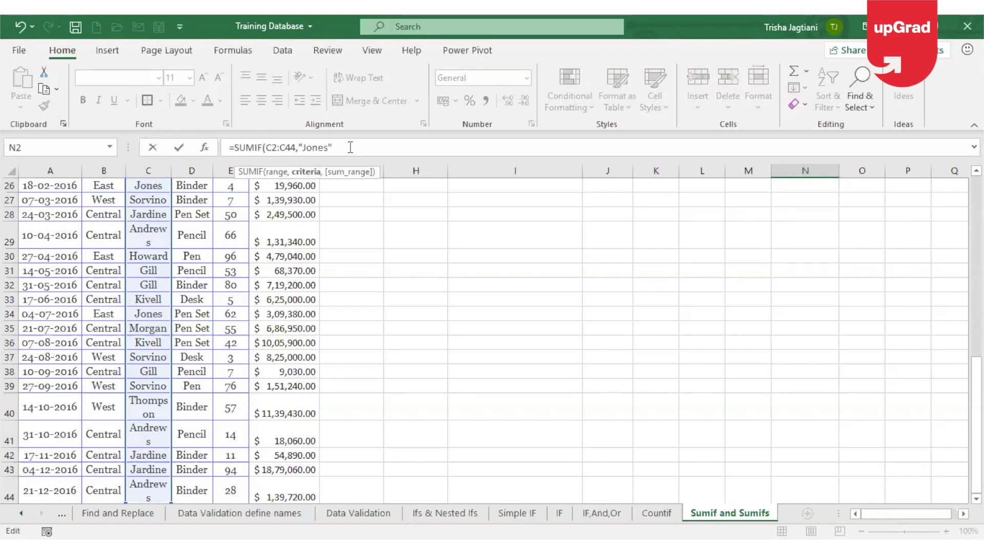
type(",")
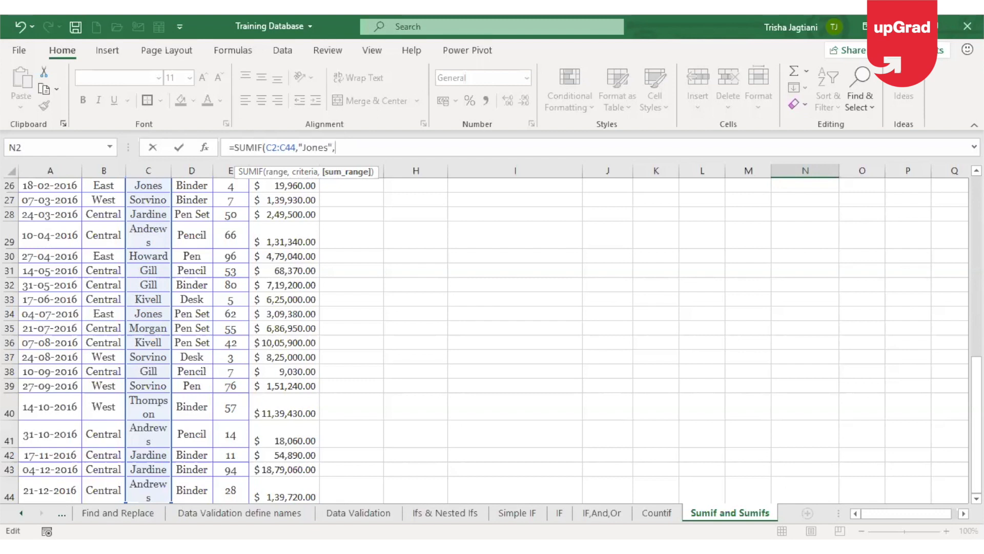
scroll(492, 339, "up", 9)
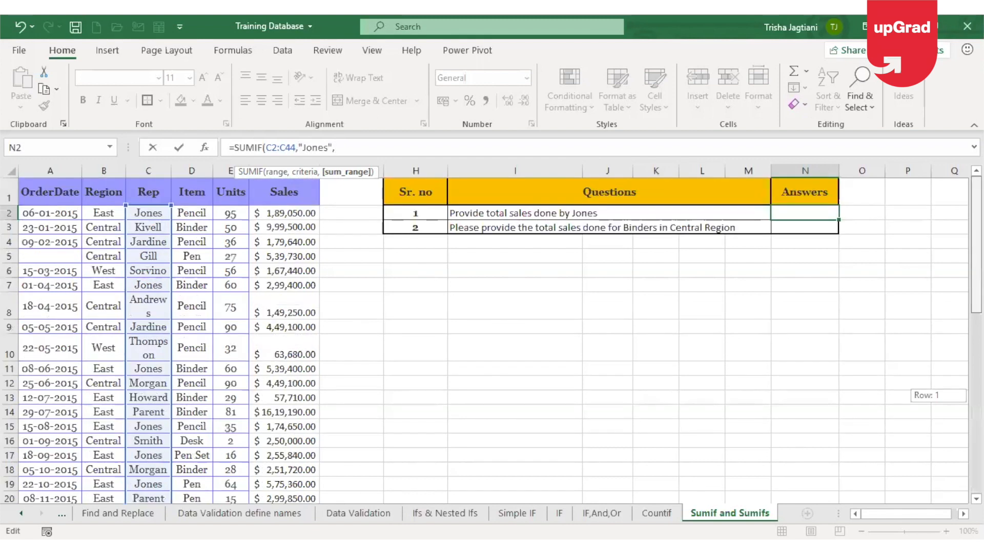
left_click(296, 210)
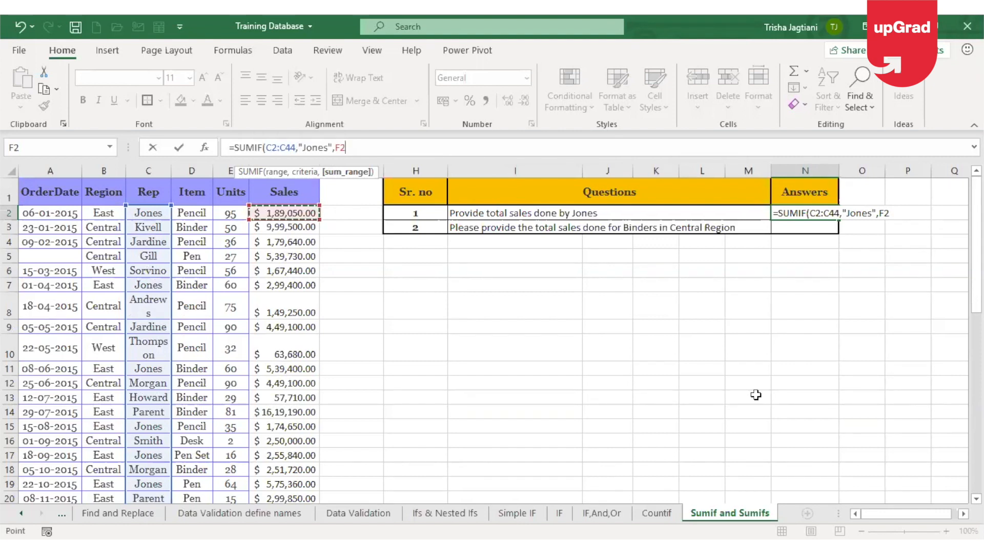
key("ctrl+shift+Down")
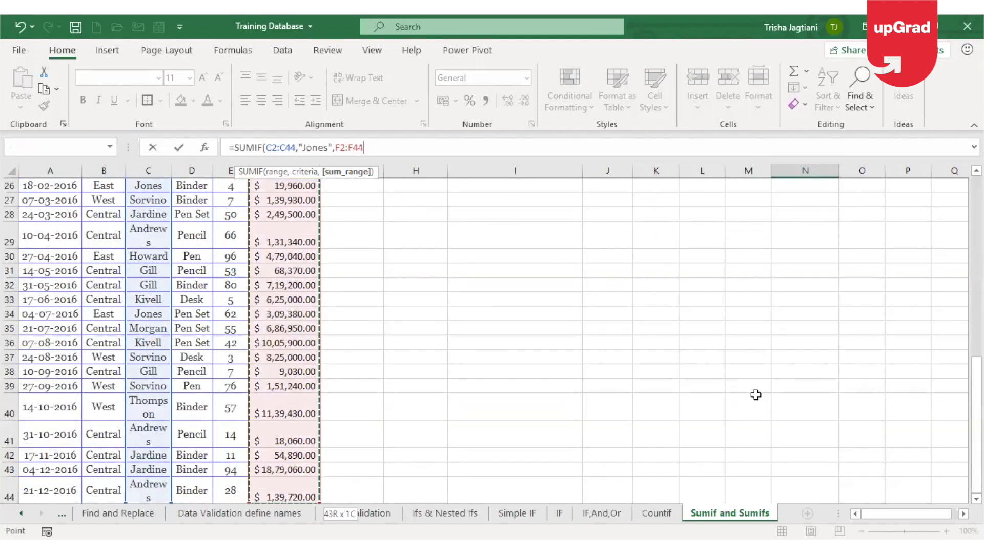
type(")")
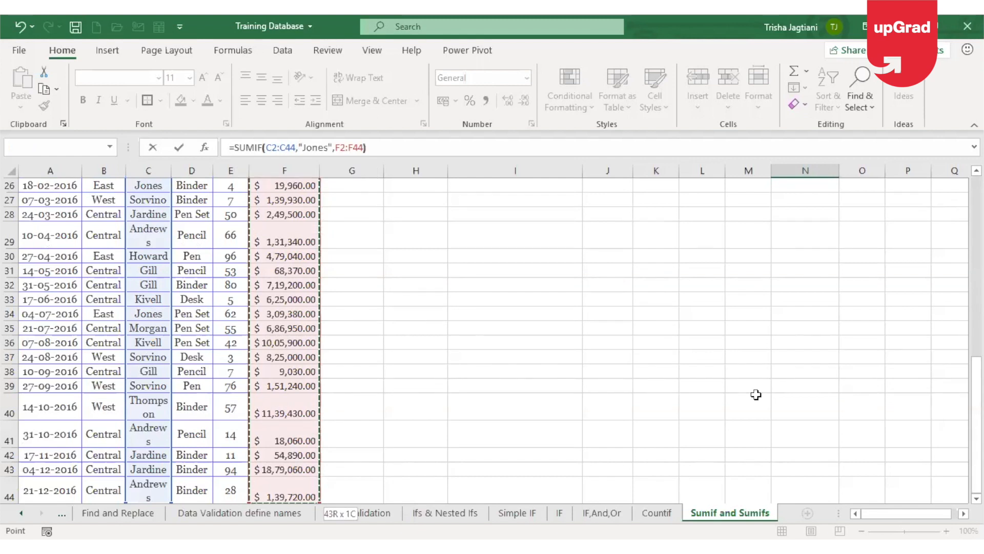
key("Return")
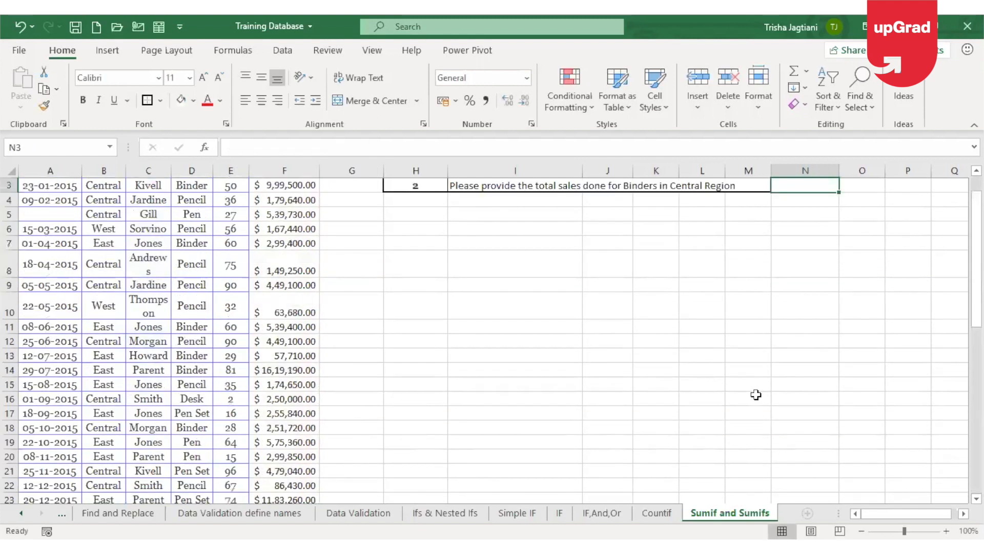
scroll(756, 394, "up", 1)
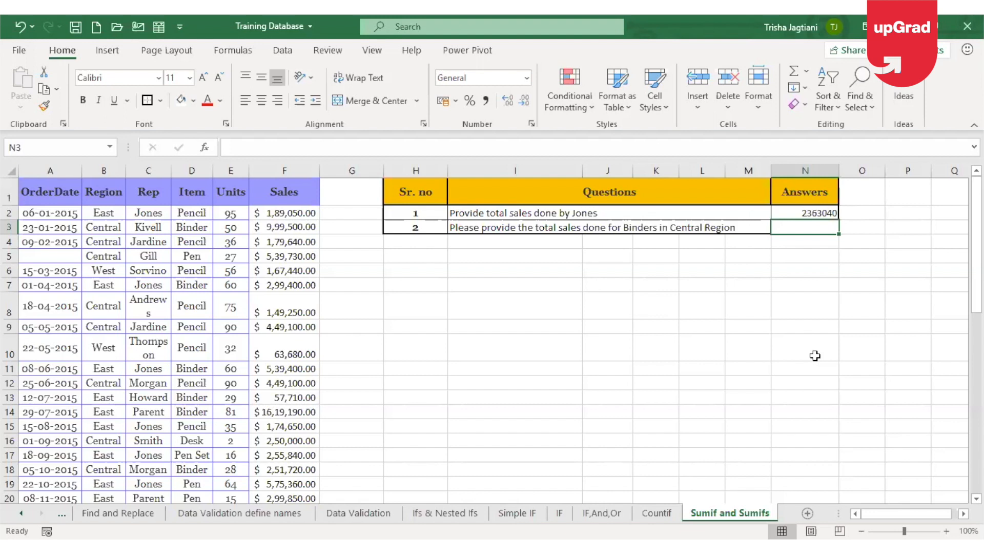
On the Countif sheet, start a COUNTIFS formula in F9 for the question in H3, with range B2:B18 and criterion E9
key("ctrl+Page_Up")
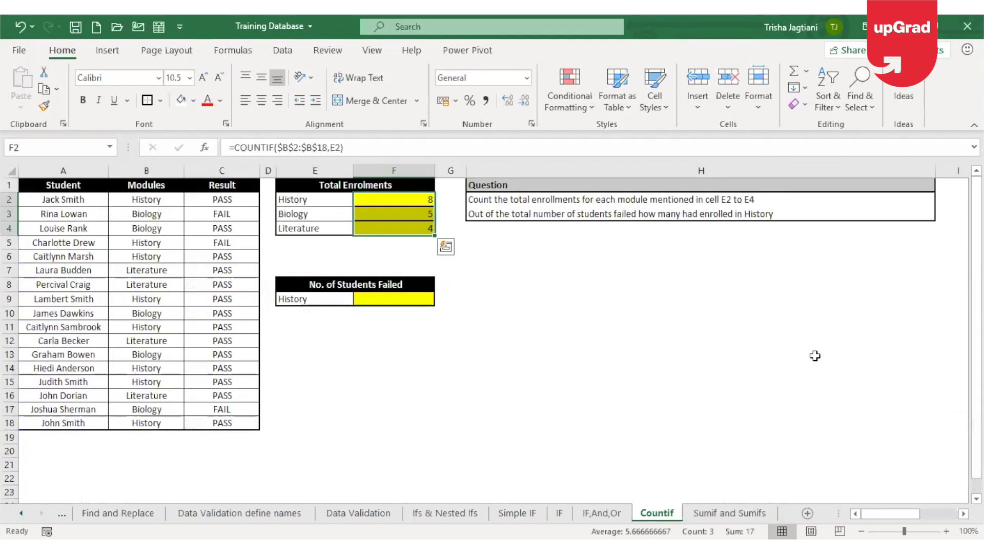
left_click(612, 213)
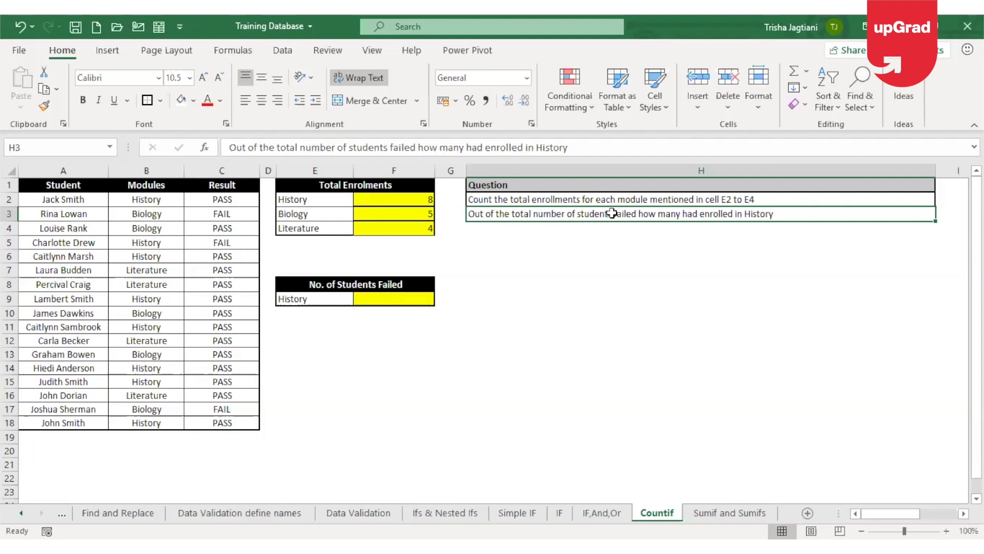
left_click(376, 297)
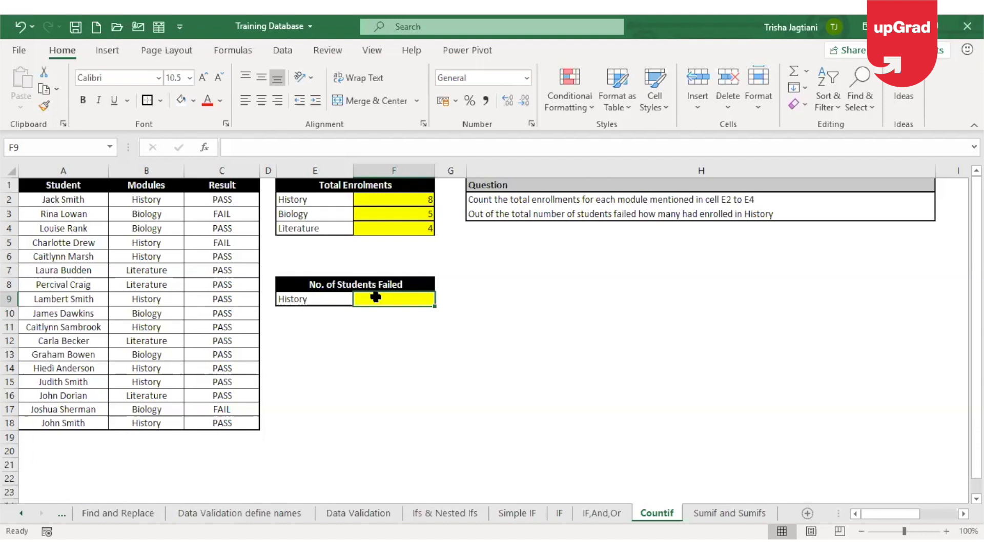
type("=")
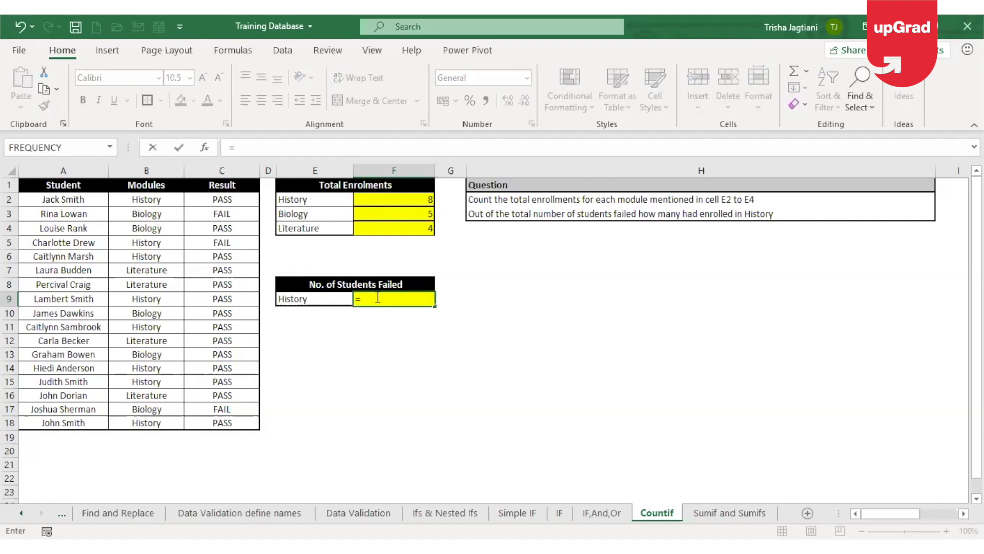
type("COUNTIFS(")
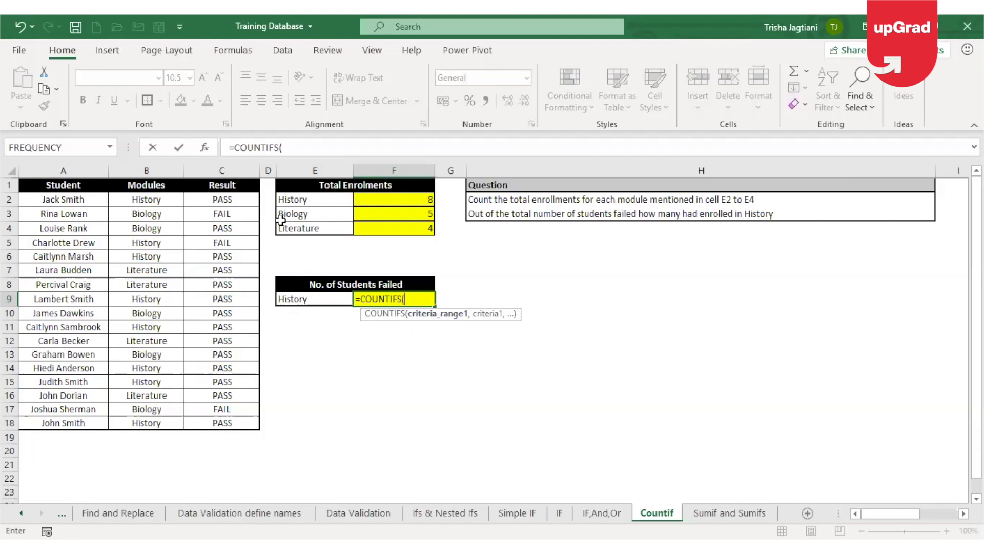
left_click(152, 201)
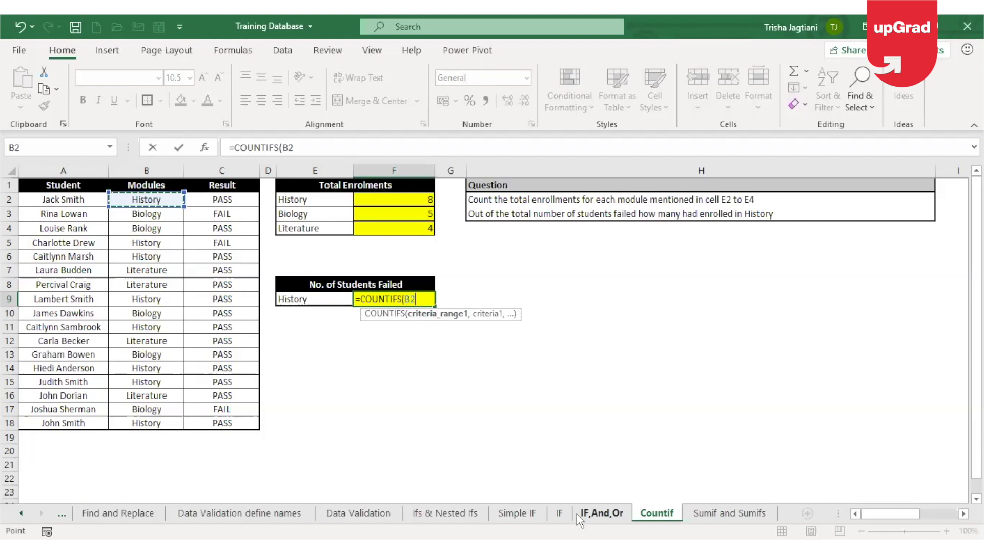
key("ctrl+shift+Down")
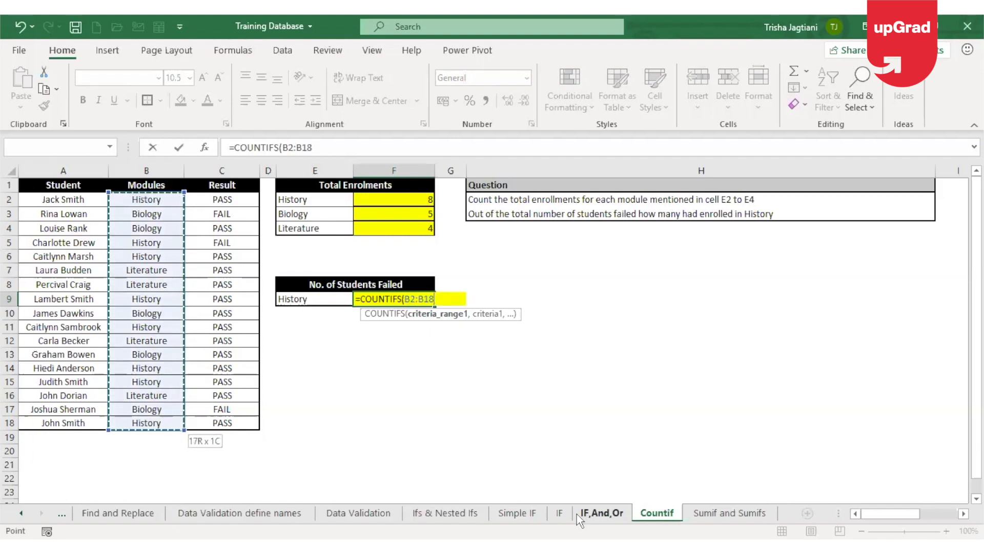
type(",")
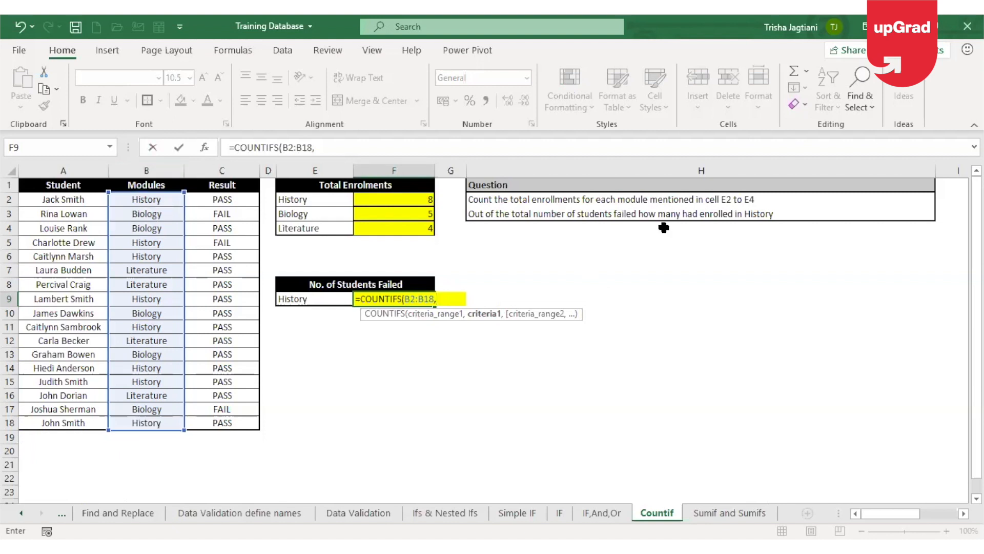
left_click(322, 295)
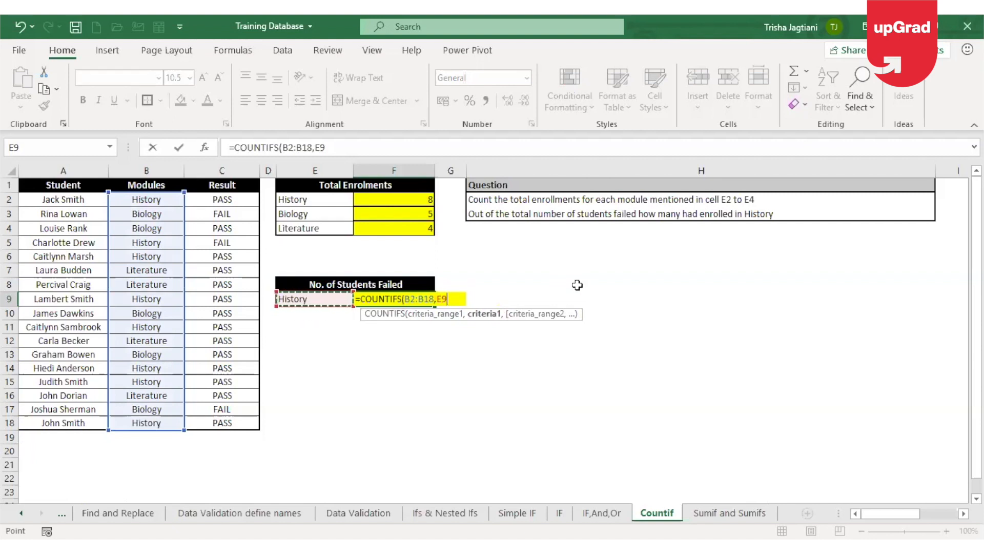
type(",")
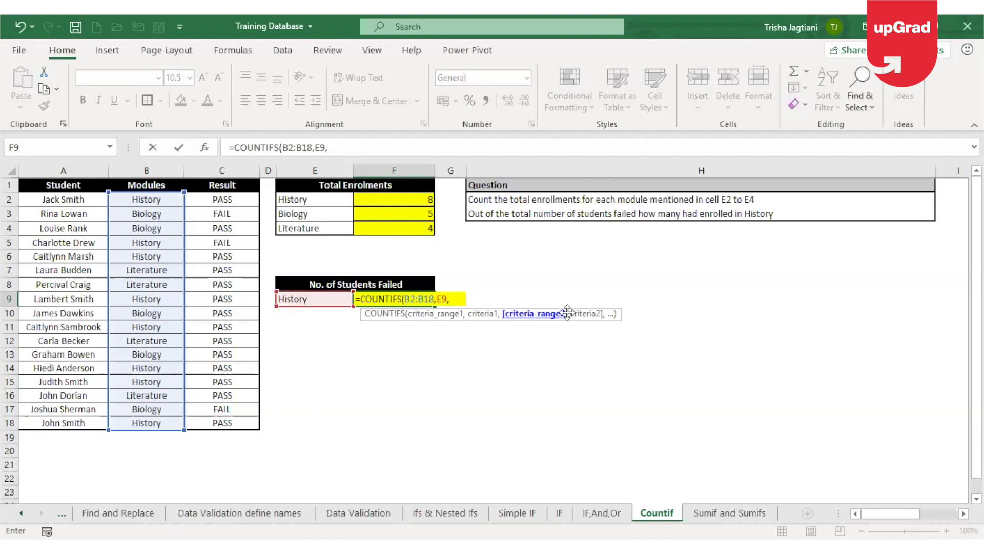
Complete the COUNTIFS formula in F9 with C2:C18 as second range and "Fail" as second criterion, and check the finished formula
left_click(222, 199)
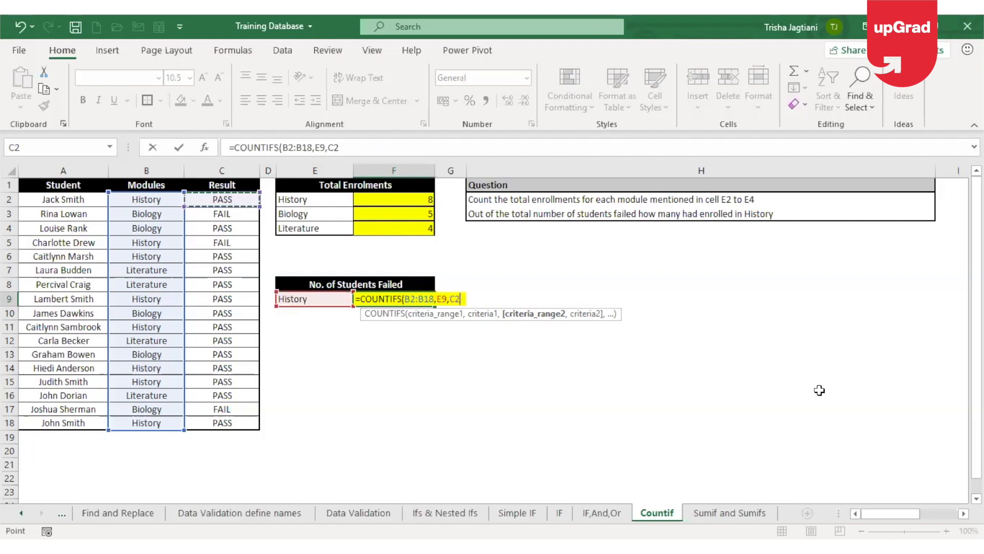
key("ctrl+shift+Down")
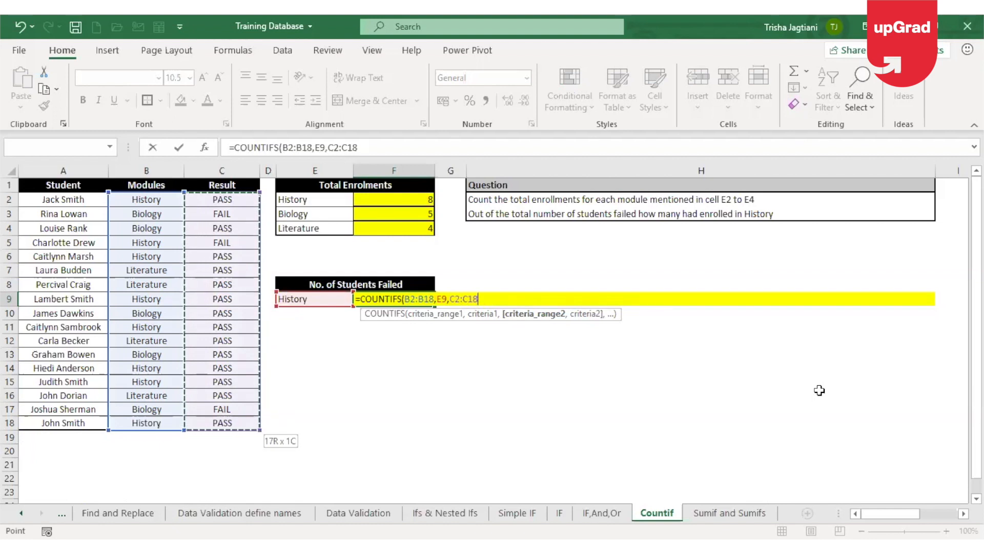
type(",")
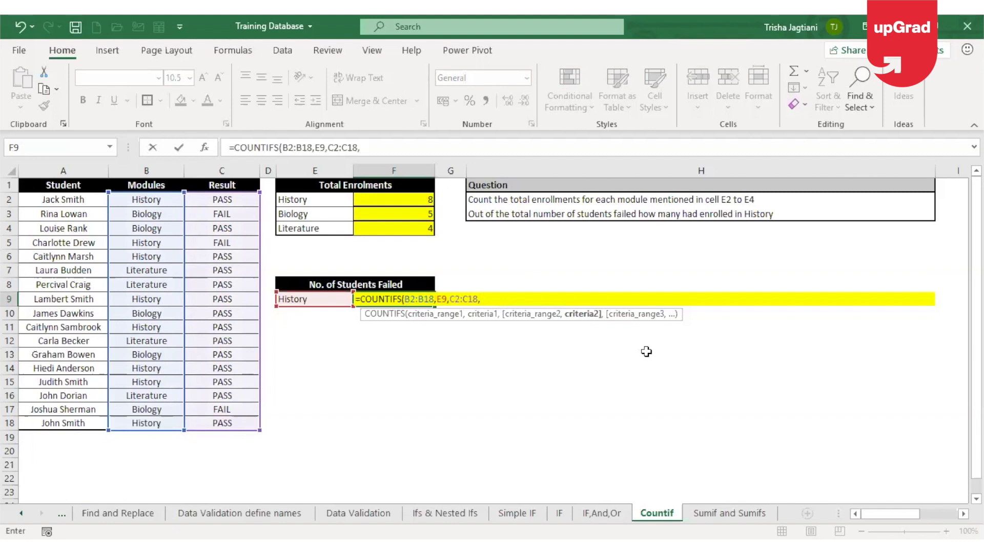
type("\"Fai")
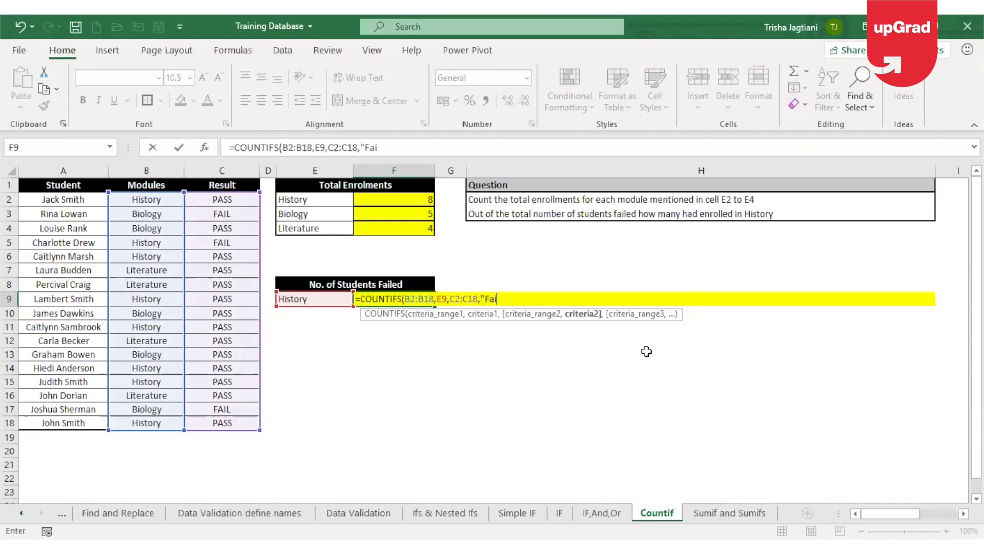
type("l\"")
key("Return")
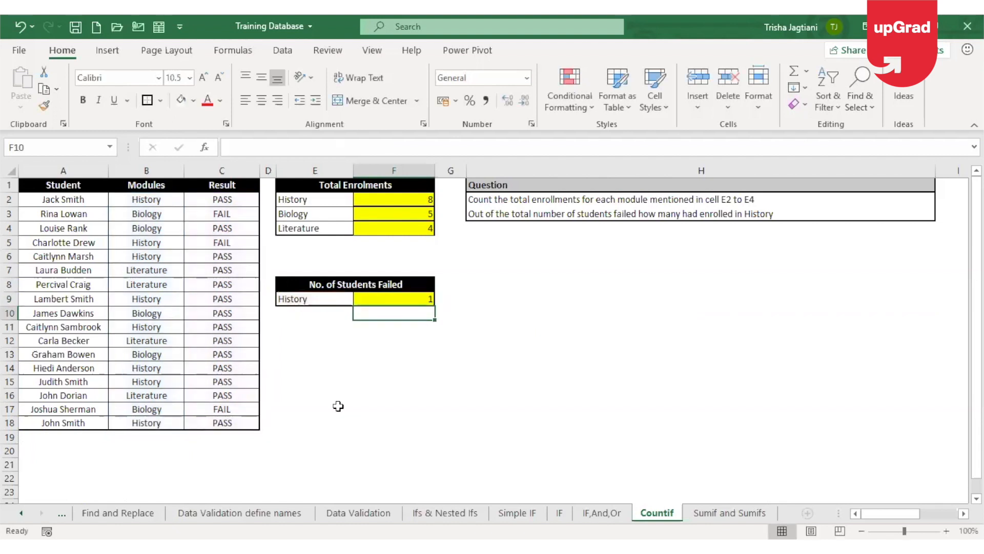
left_click(398, 302)
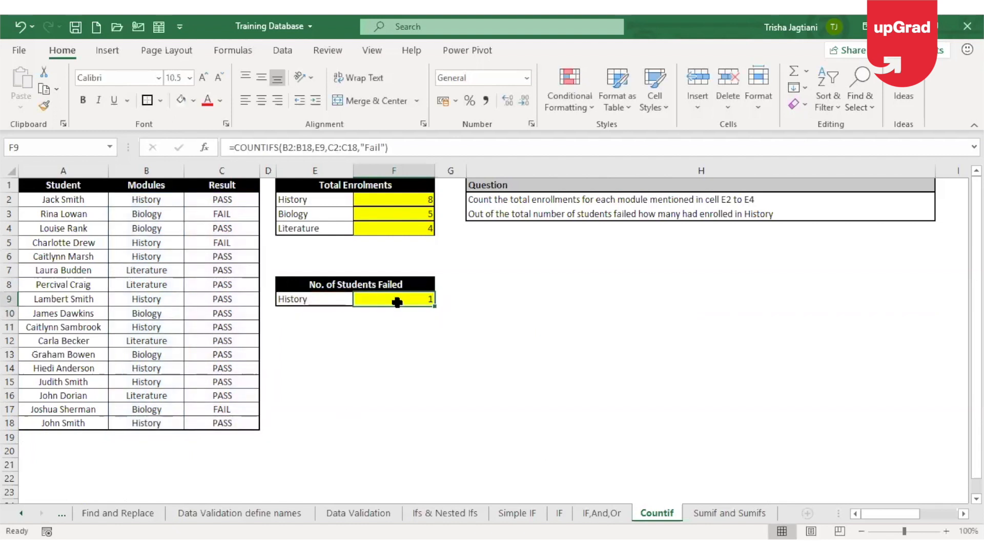